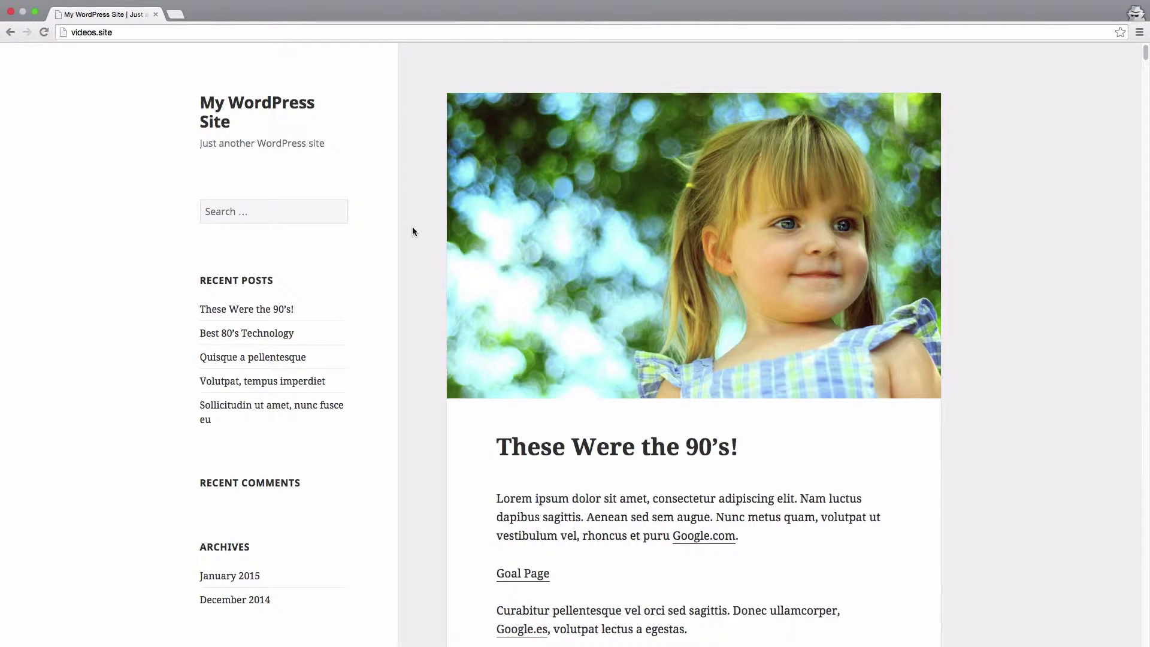
scroll(413, 231, "down", 1)
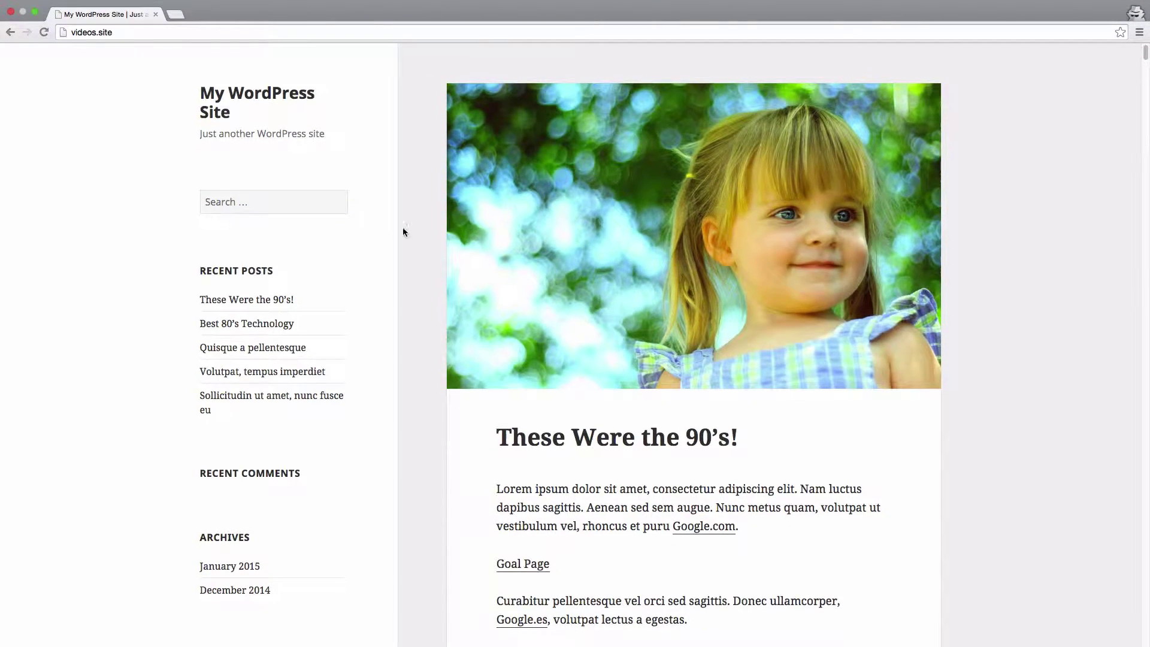
scroll(368, 240, "down", 5)
scroll(368, 240, "down", 3)
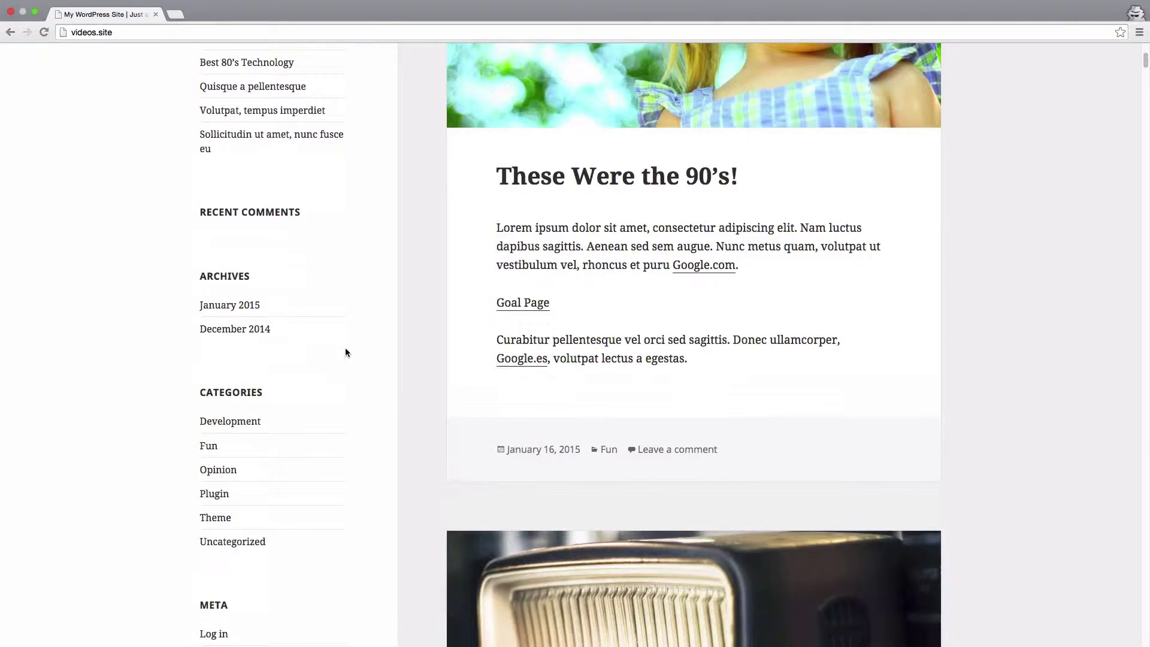
scroll(363, 335, "down", 4)
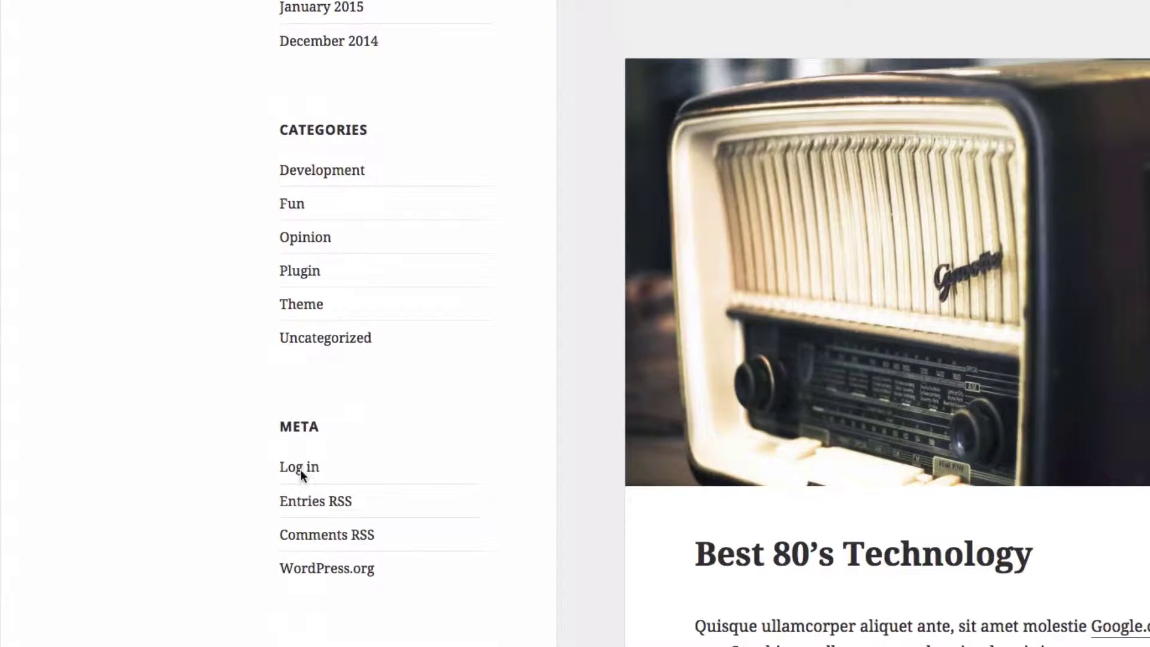
Log in to the WordPress admin as admin from the Meta Log in link
left_click(300, 468)
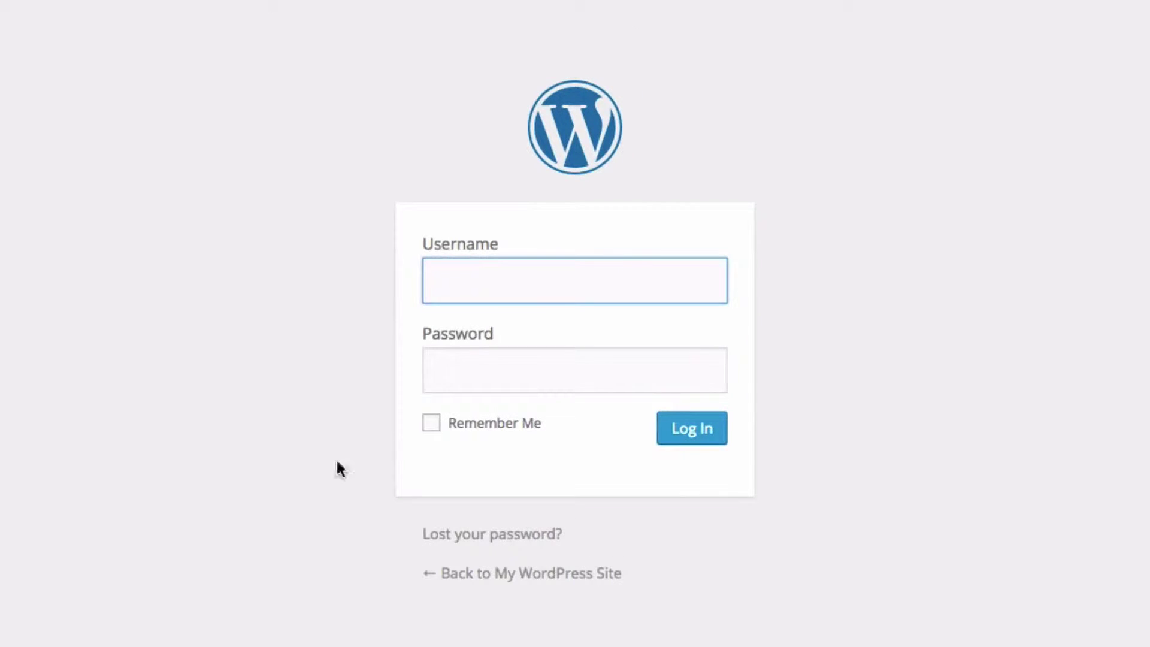
type("admi")
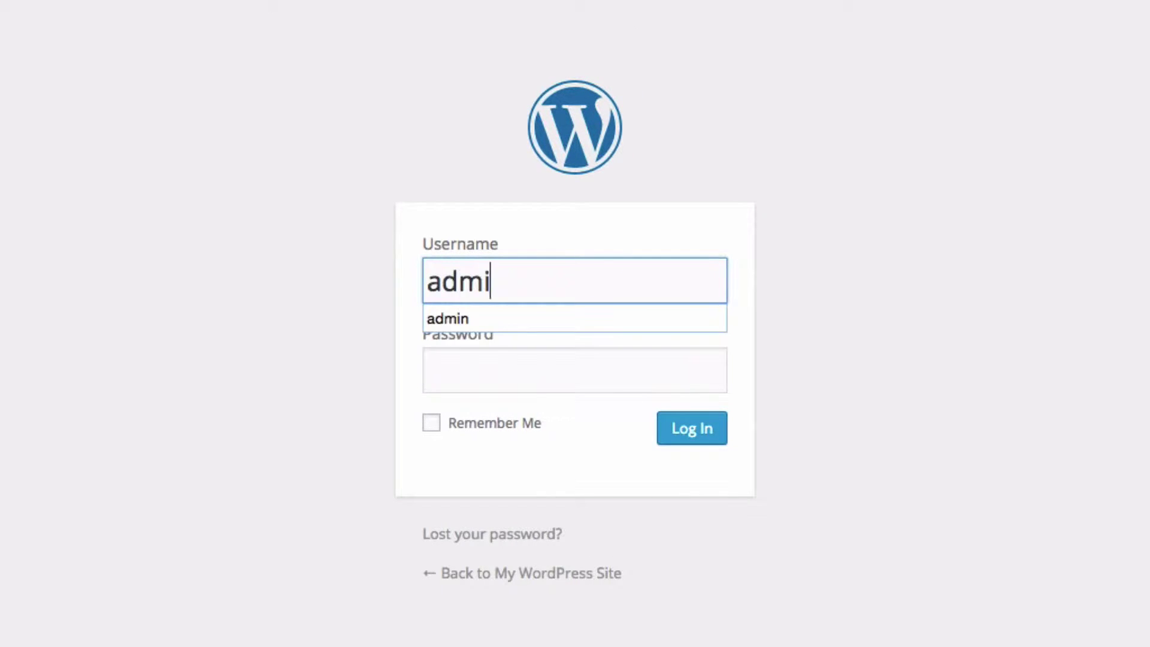
type("n")
key("Tab")
type("•••••")
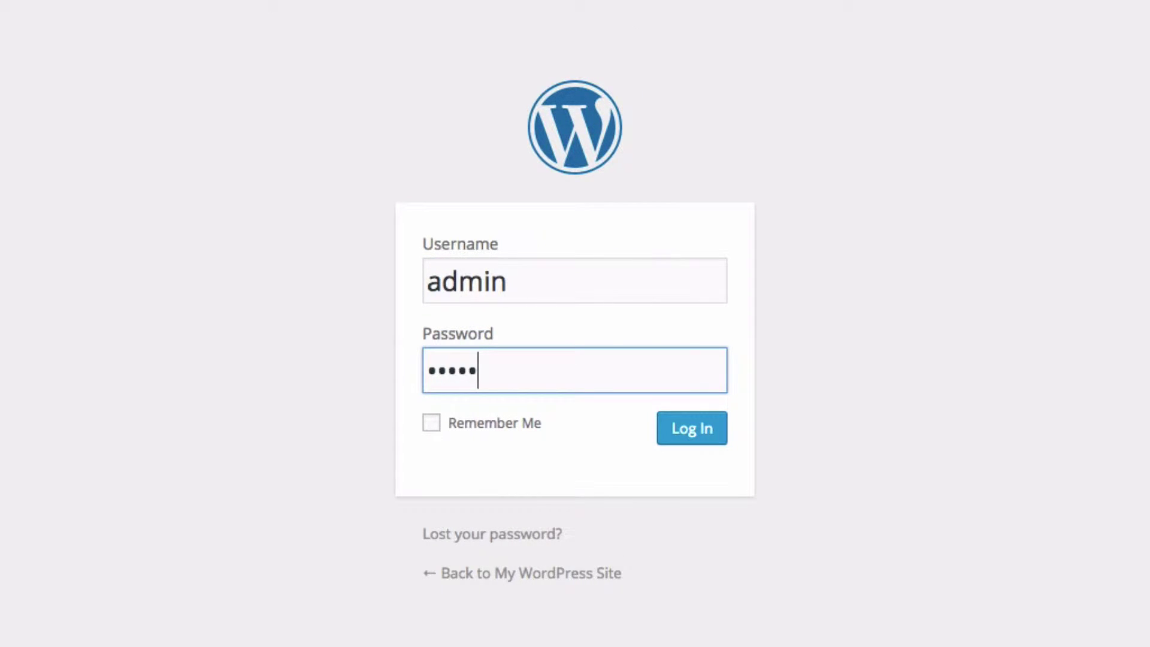
type("•••")
left_click(692, 428)
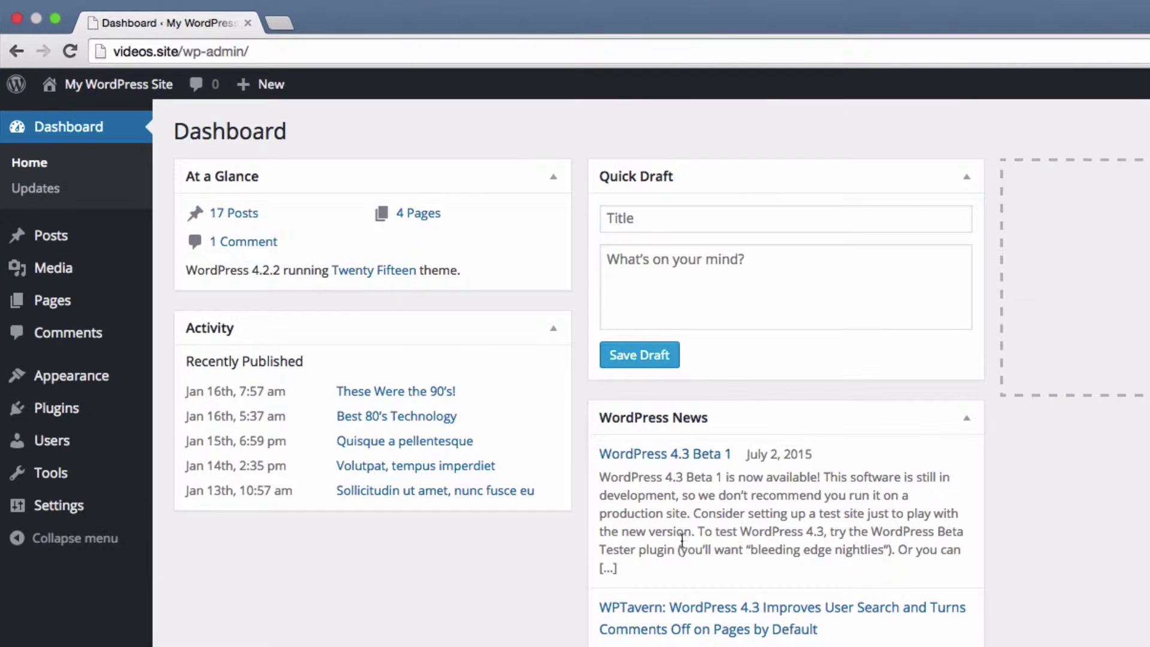
Search Plugins > Add New for 'Nelio' to list the four Nelio Software plugins
left_click(57, 408)
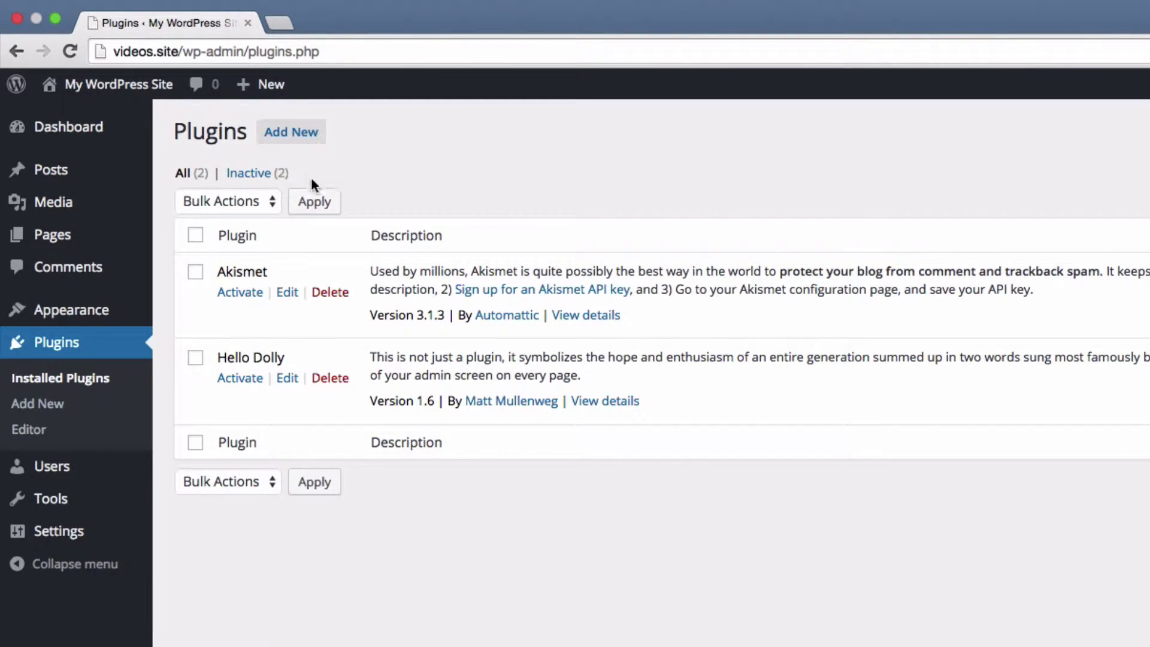
left_click(292, 132)
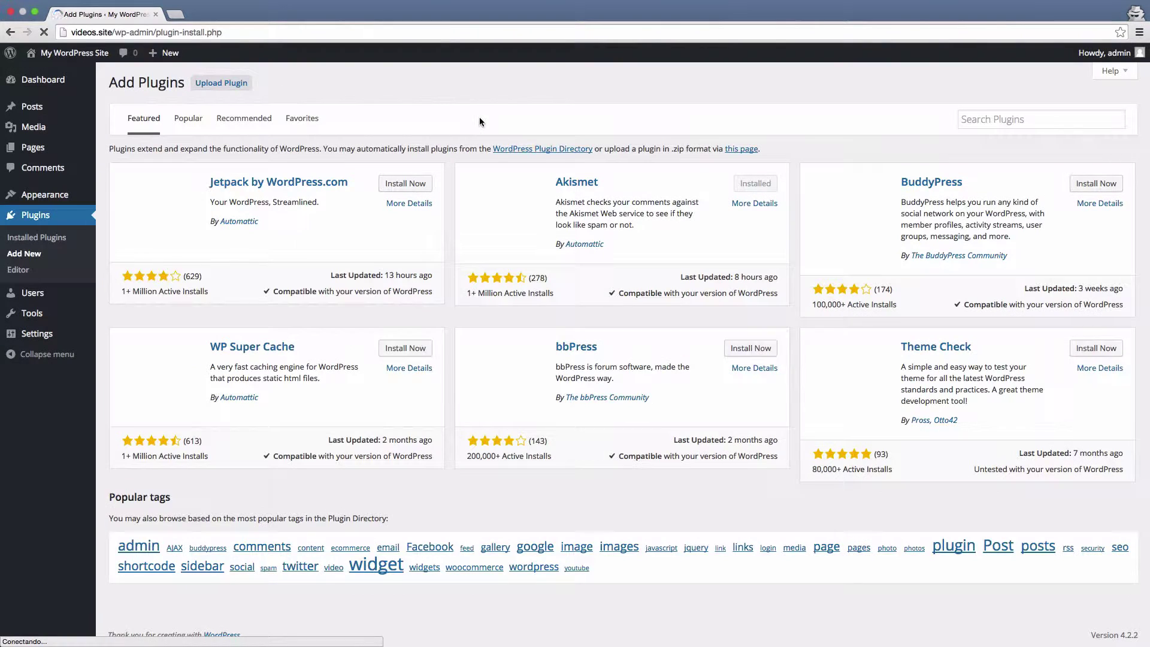
left_click(1033, 119)
type("Nelio")
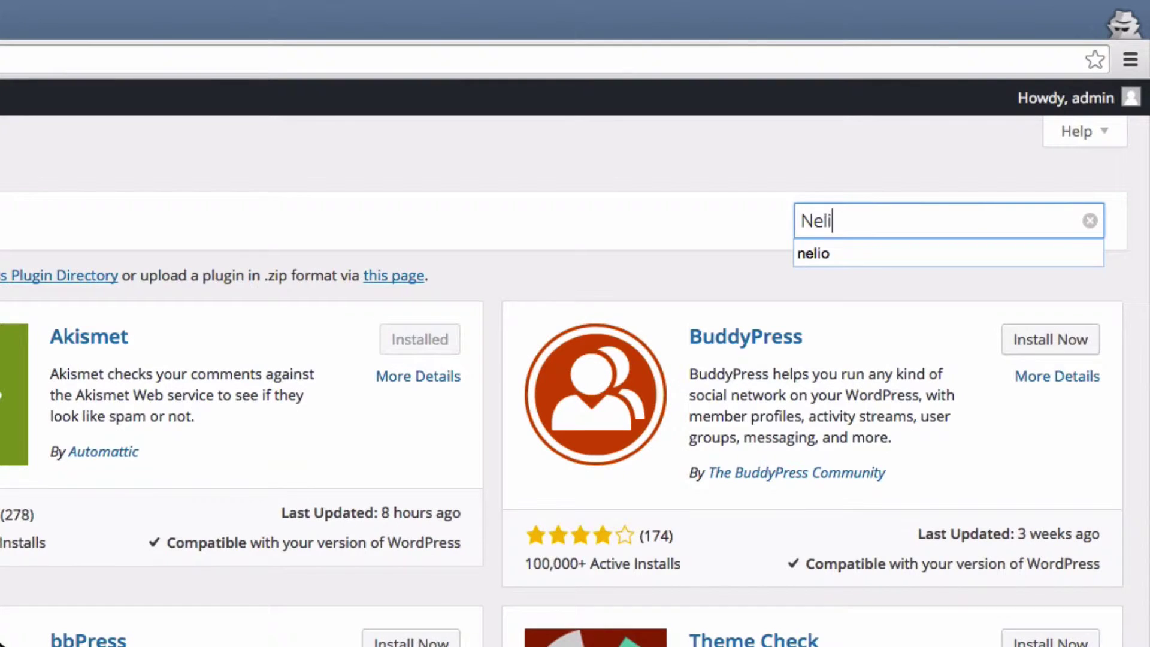
key("Return")
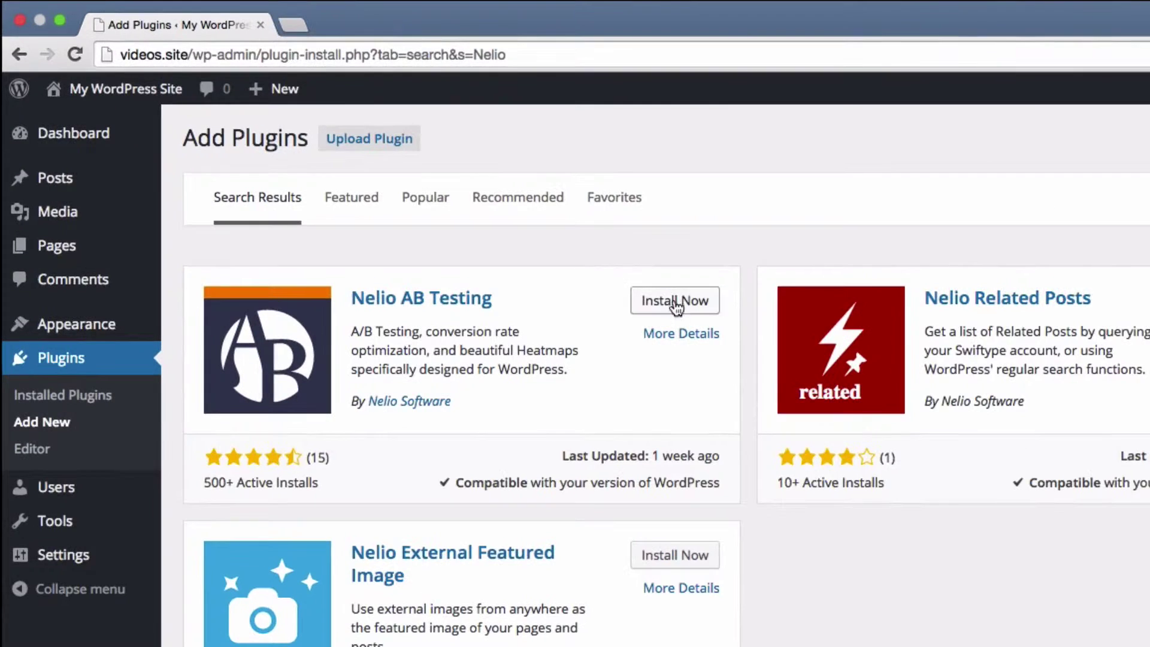
Install the Nelio AB Testing 4.2.2 plugin and activate it
left_click(407, 183)
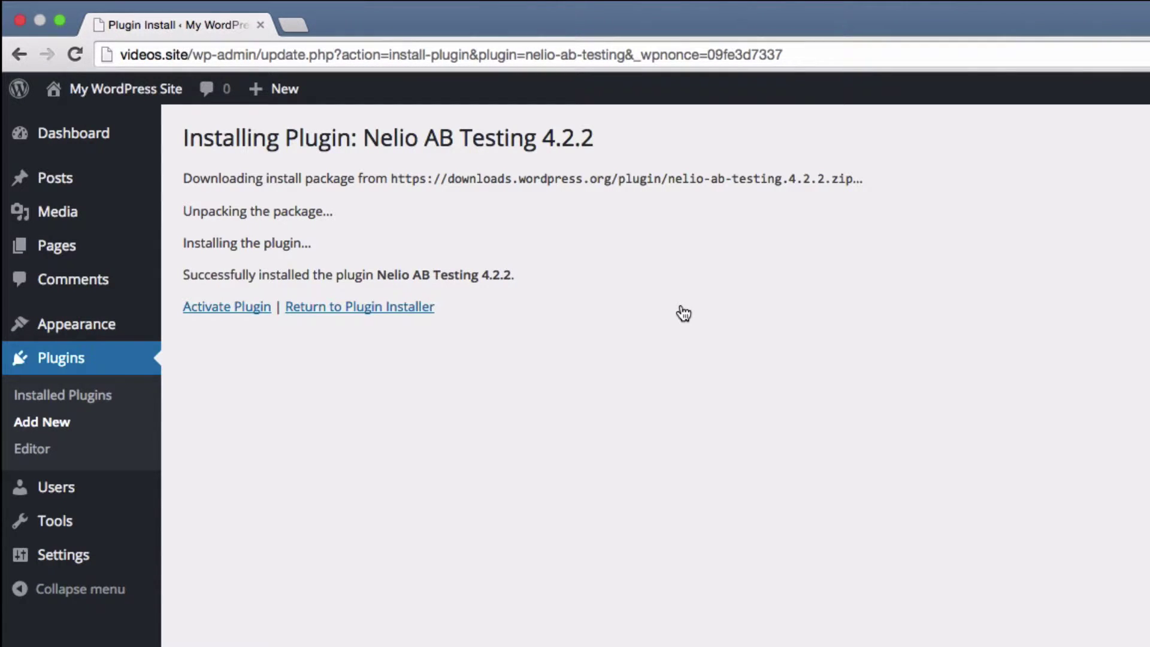
left_click(233, 313)
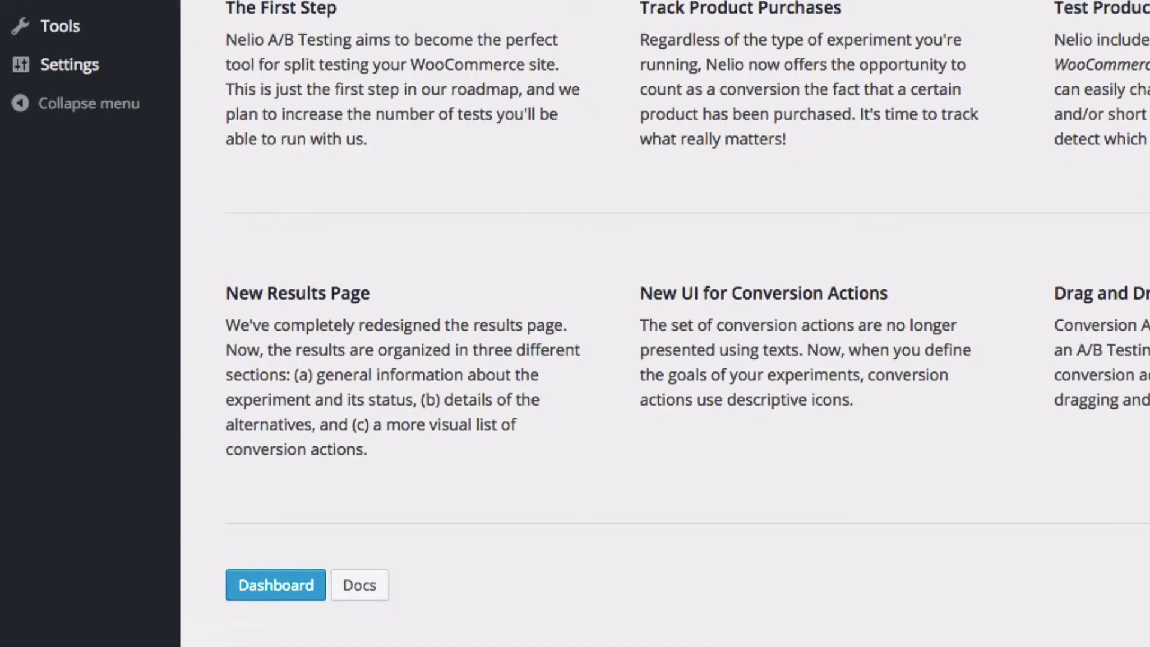
Continue from the Nelio welcome page to start the A/B Testing free trial
left_click(276, 585)
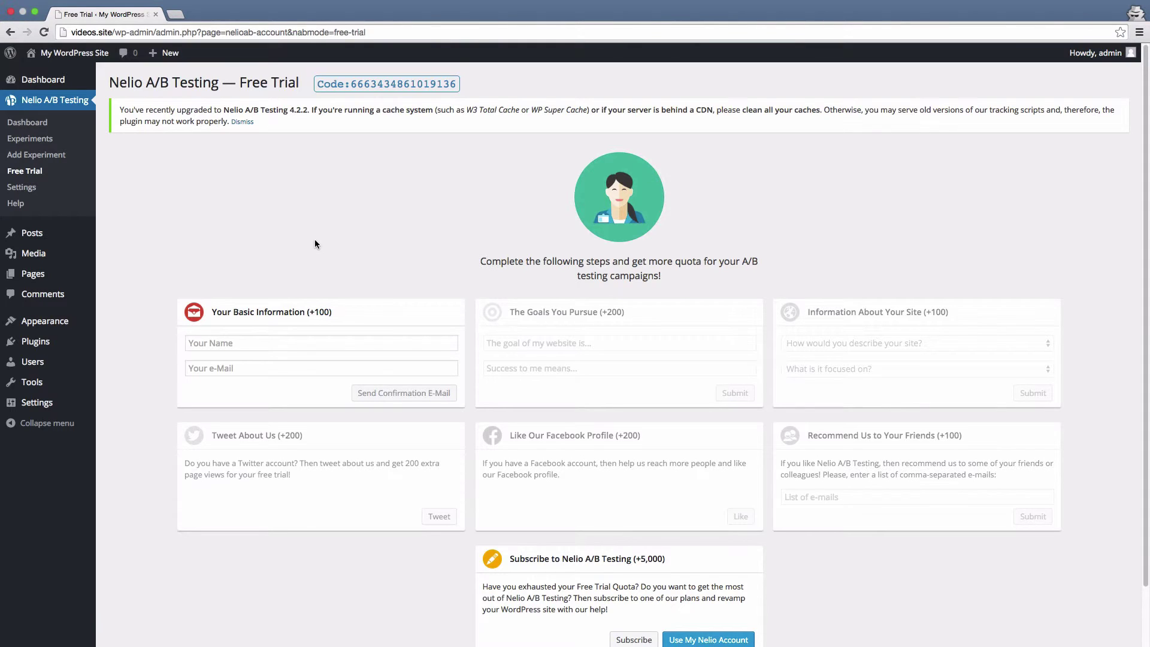
scroll(315, 239, "down", 3)
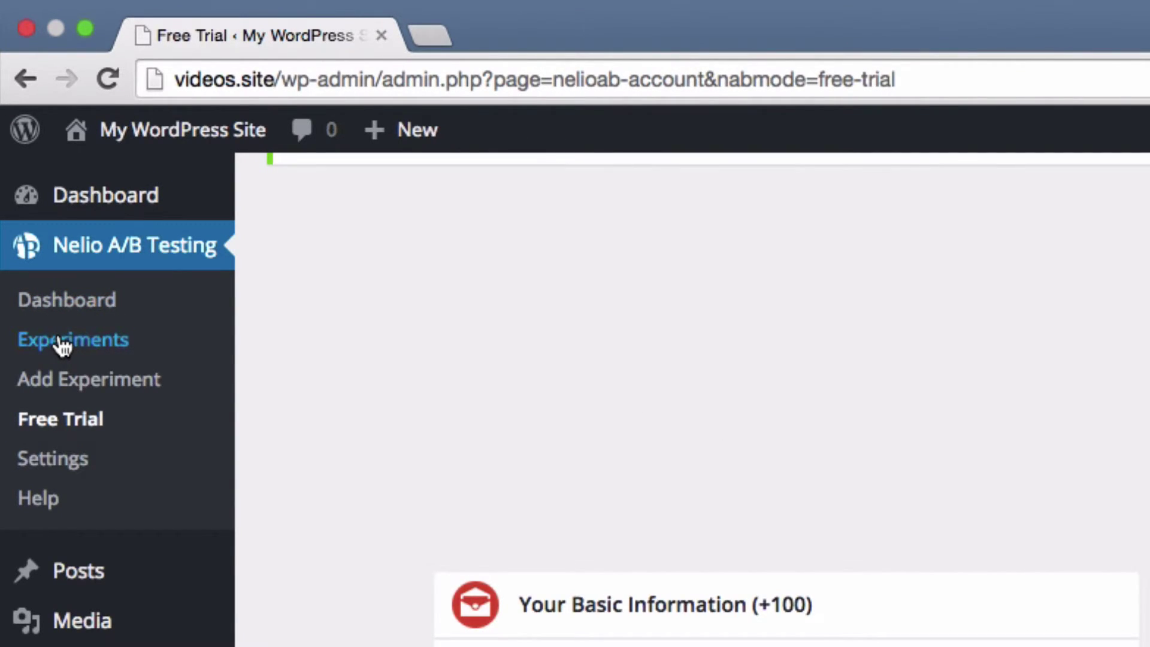
Open Nelio A/B Testing > Add Experiment to list the nine experiment types
left_click(73, 385)
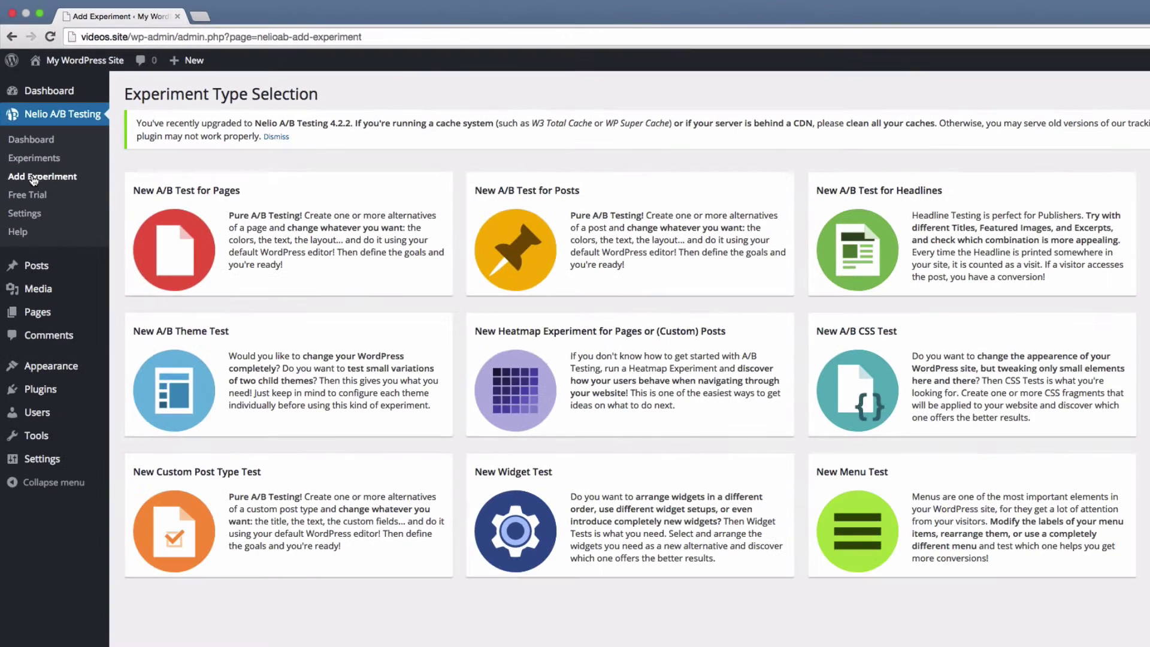